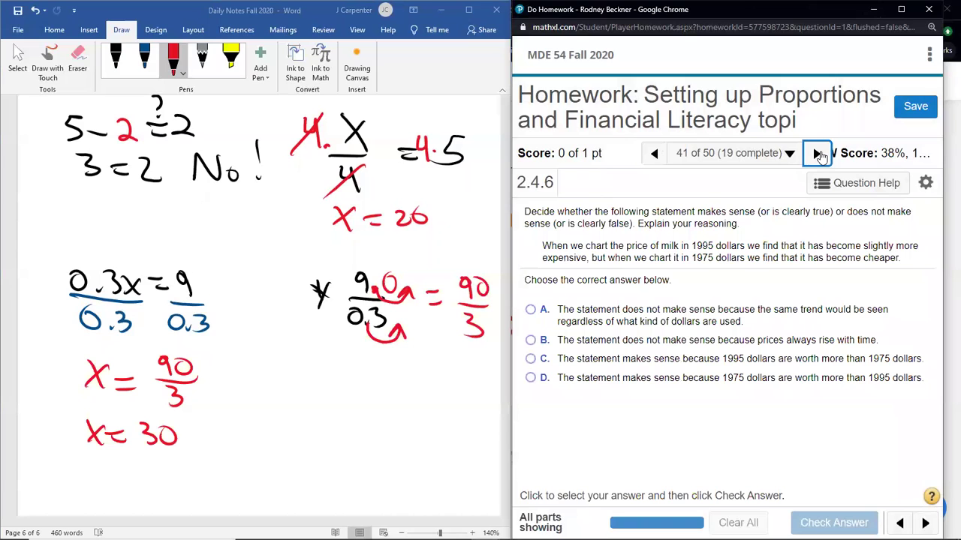
- Look through questions 39 to 42 of the Setting up Proportions and Financial Literacy homework, reading the penny-saved statement in question 40
{"action": "left_click", "coordinate": [655, 153]}
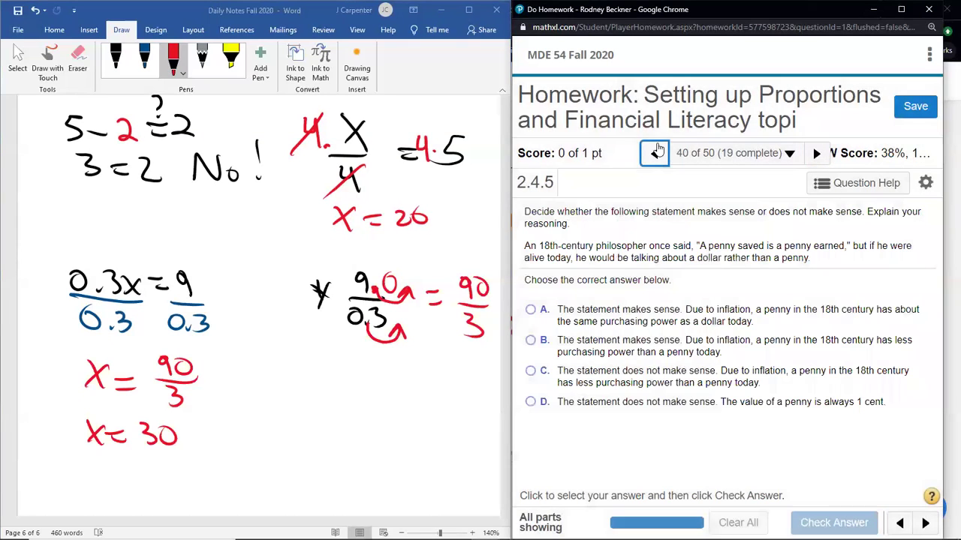
{"action": "left_click", "coordinate": [655, 153]}
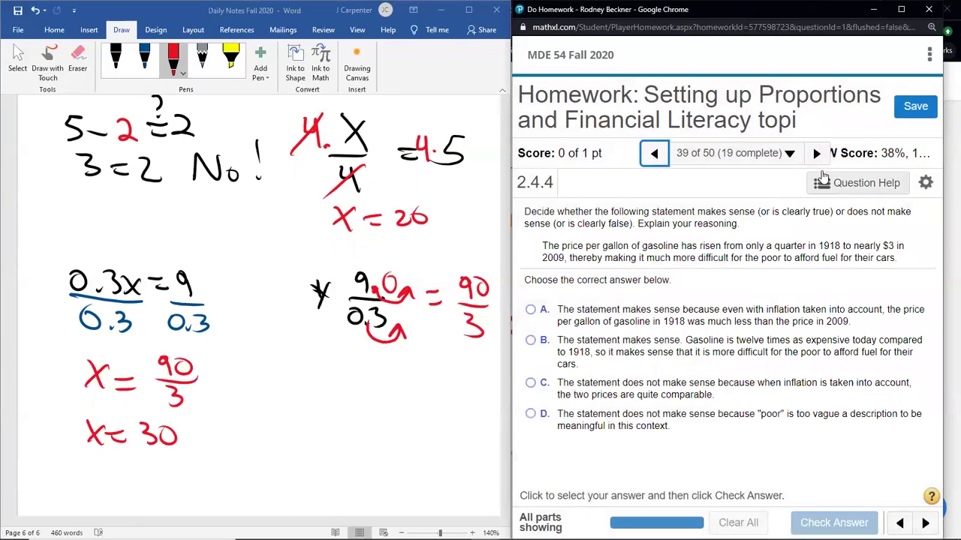
{"action": "left_click", "coordinate": [816, 154]}
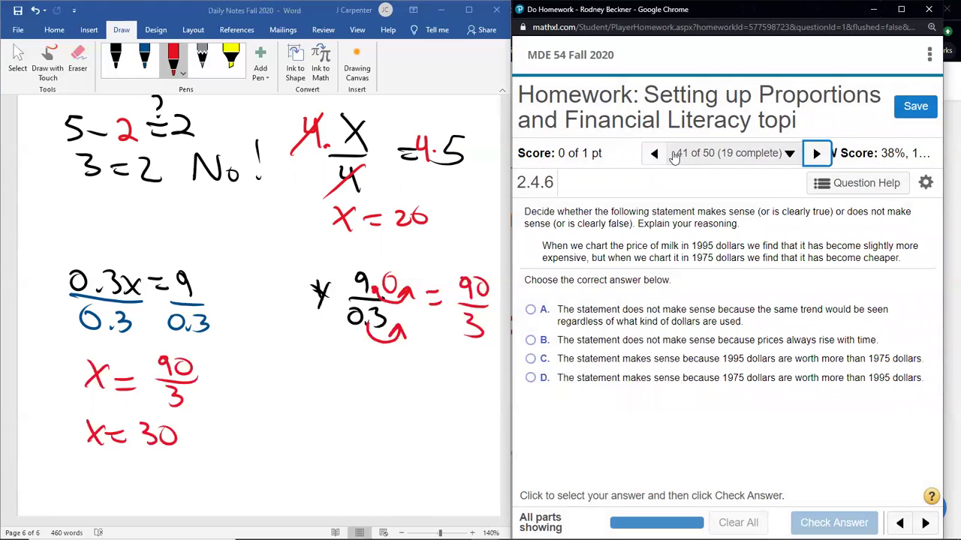
{"action": "left_click", "coordinate": [659, 151]}
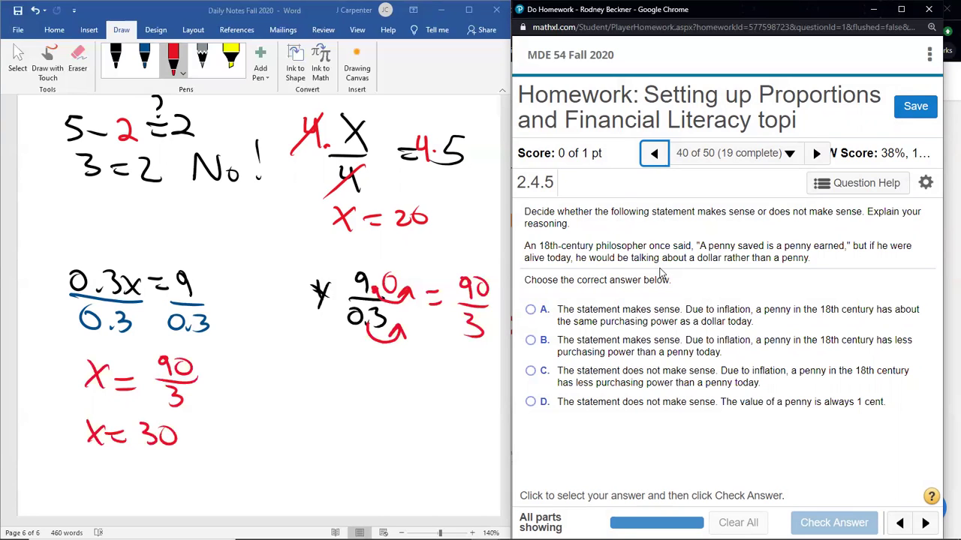
{"action": "left_click_drag", "start_coordinate": [799, 246], "coordinate": [635, 257]}
{"action": "left_click", "coordinate": [815, 260]}
{"action": "left_click_drag", "start_coordinate": [814, 261], "coordinate": [525, 245]}
{"action": "left_click", "coordinate": [647, 246]}
{"action": "left_click", "coordinate": [818, 153]}
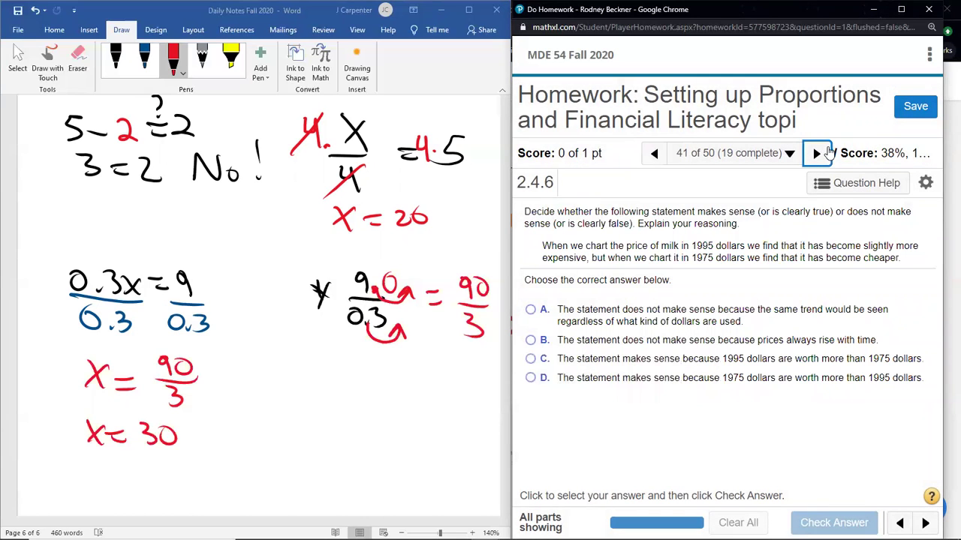
{"action": "left_click", "coordinate": [818, 153]}
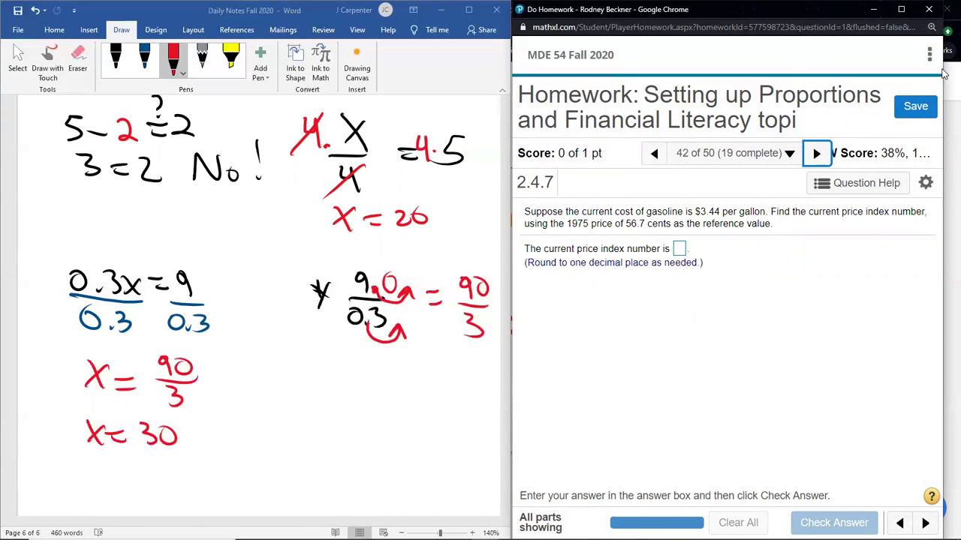
- Close the homework player, leaving without saving, and bring up the course's Assignments page
{"action": "left_click", "coordinate": [927, 11]}
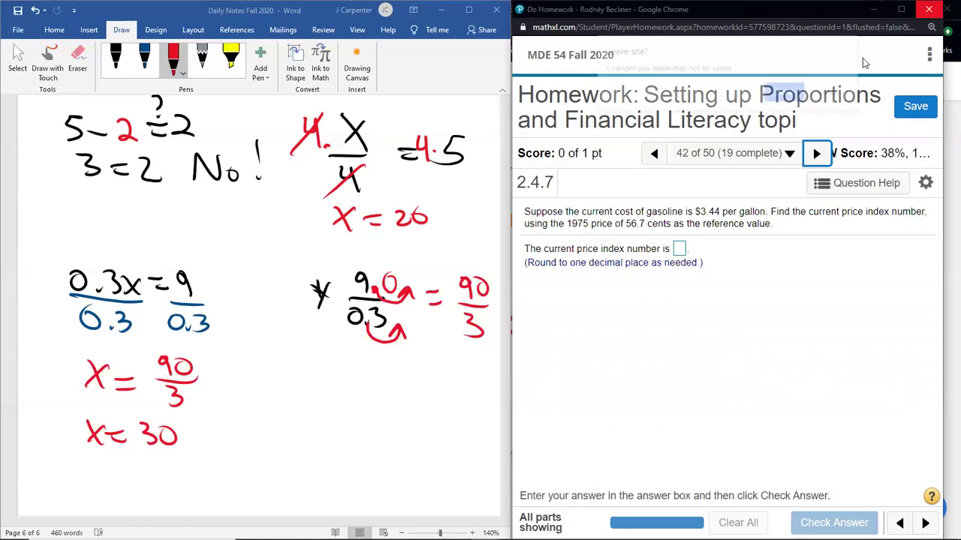
{"action": "left_click", "coordinate": [784, 92]}
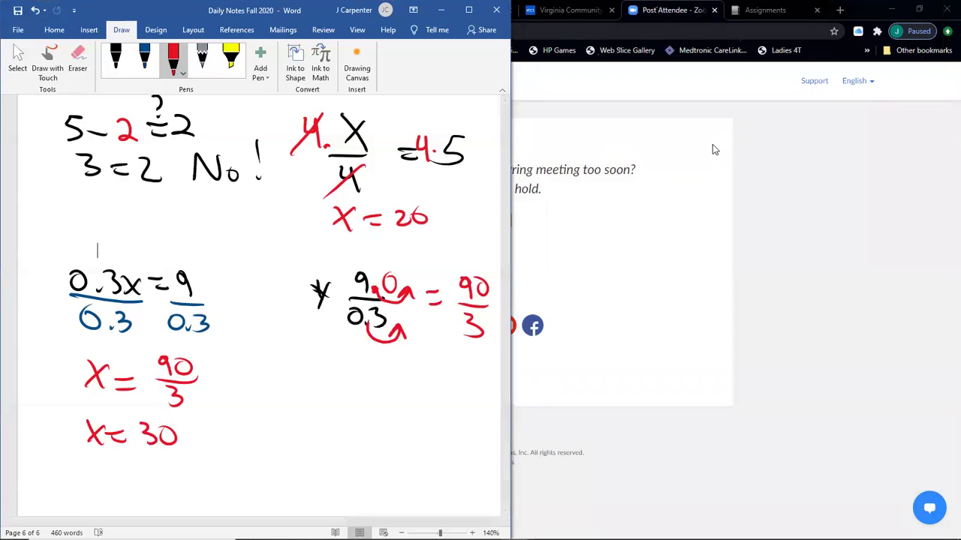
{"action": "left_click", "coordinate": [745, 14]}
{"action": "left_click", "coordinate": [87, 293]}
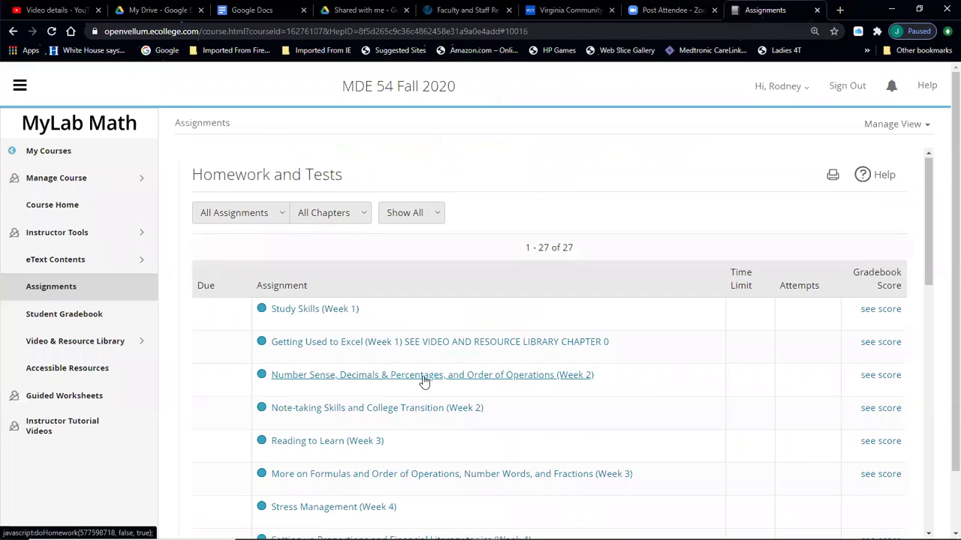
- Open question 2 of the Stress Management (Week 4) assignment
{"action": "scroll", "coordinate": [420, 384], "scroll_direction": "down", "scroll_amount": 2}
{"action": "left_click", "coordinate": [349, 393]}
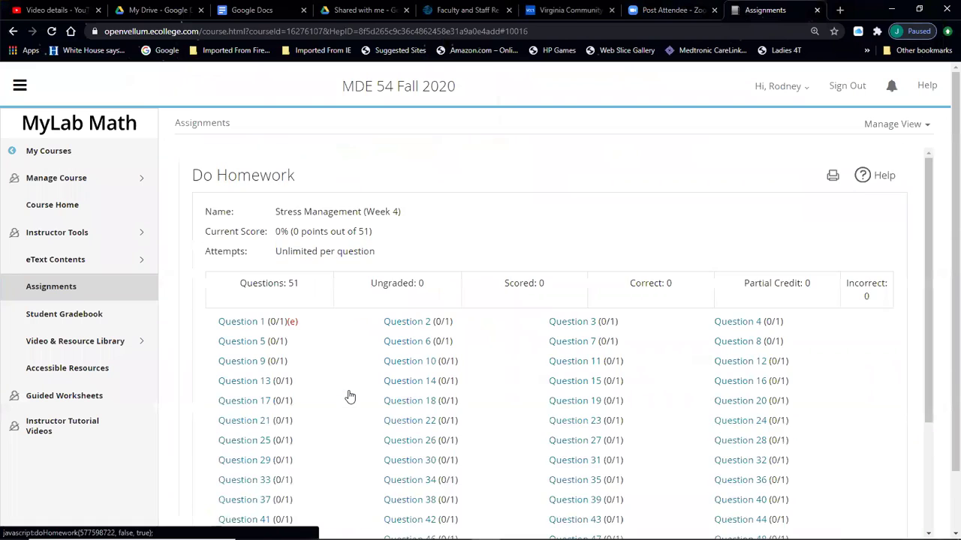
{"action": "scroll", "coordinate": [331, 318], "scroll_direction": "down", "scroll_amount": 2}
{"action": "left_click", "coordinate": [398, 200]}
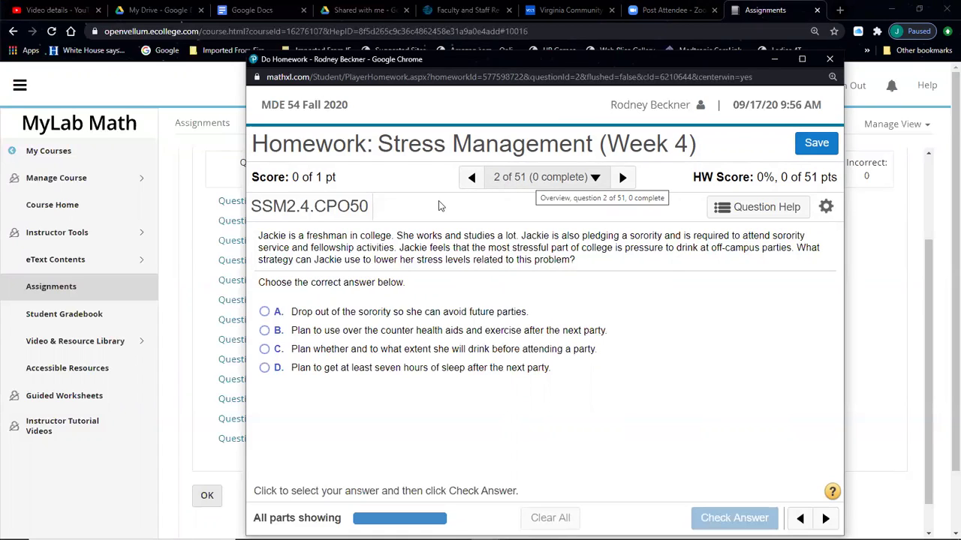
- Highlight the closing sentences of question 2 and try answer options A, B, C and D in turn
{"action": "left_click_drag", "start_coordinate": [402, 248], "coordinate": [575, 257]}
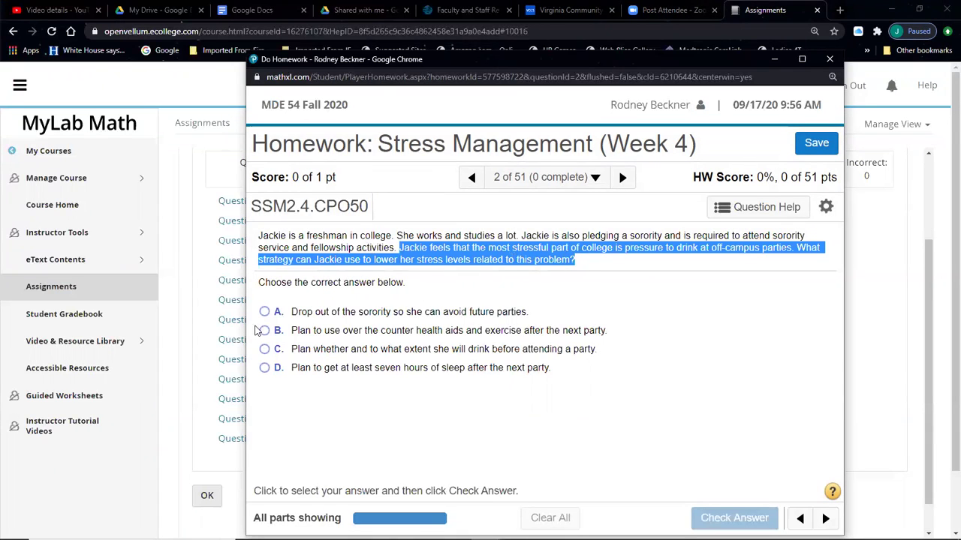
{"action": "left_click", "coordinate": [405, 311]}
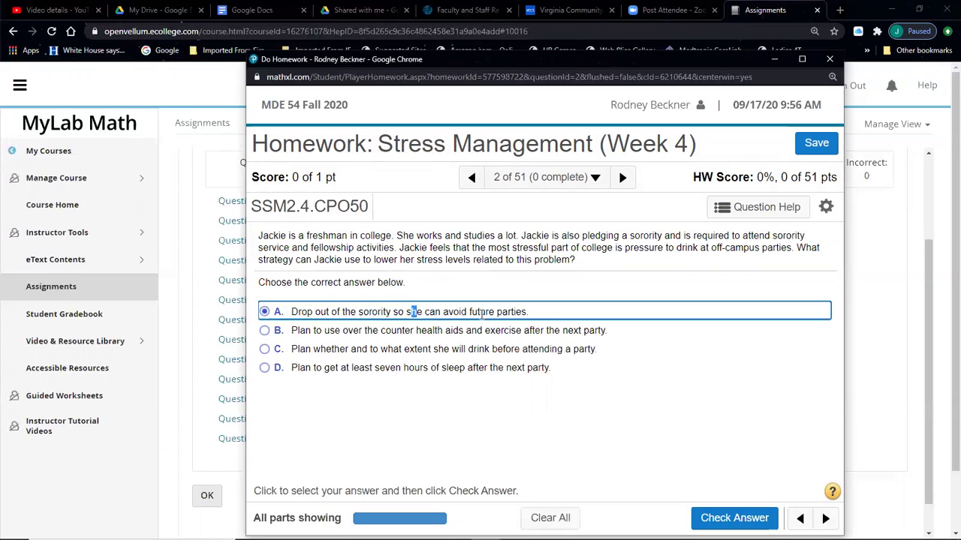
{"action": "left_click", "coordinate": [449, 310]}
{"action": "left_click", "coordinate": [391, 330]}
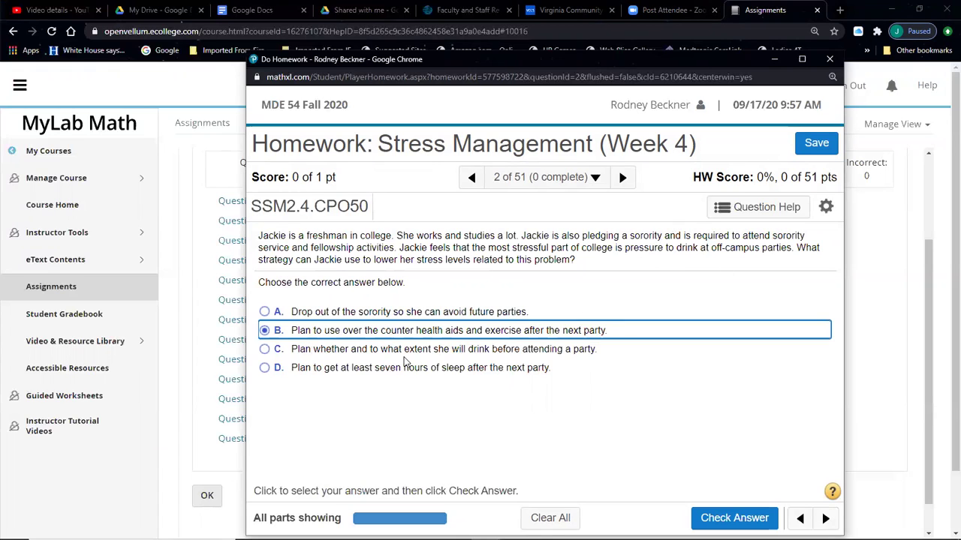
{"action": "left_click", "coordinate": [512, 351]}
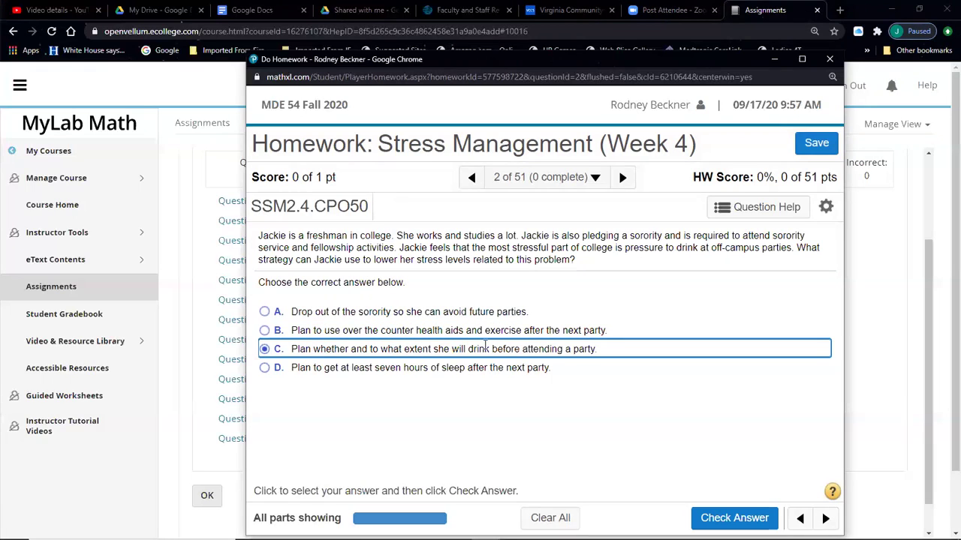
{"action": "left_click", "coordinate": [384, 366]}
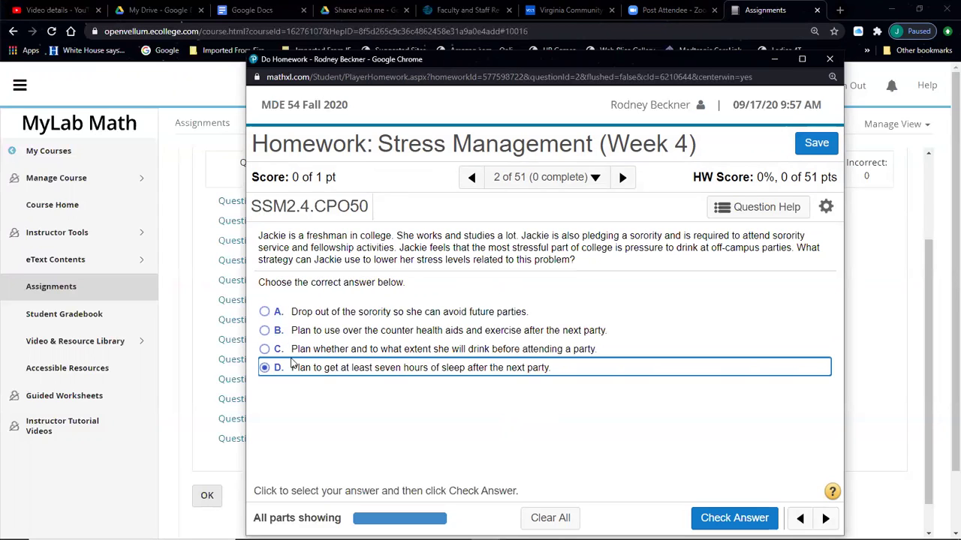
{"action": "left_click", "coordinate": [273, 313]}
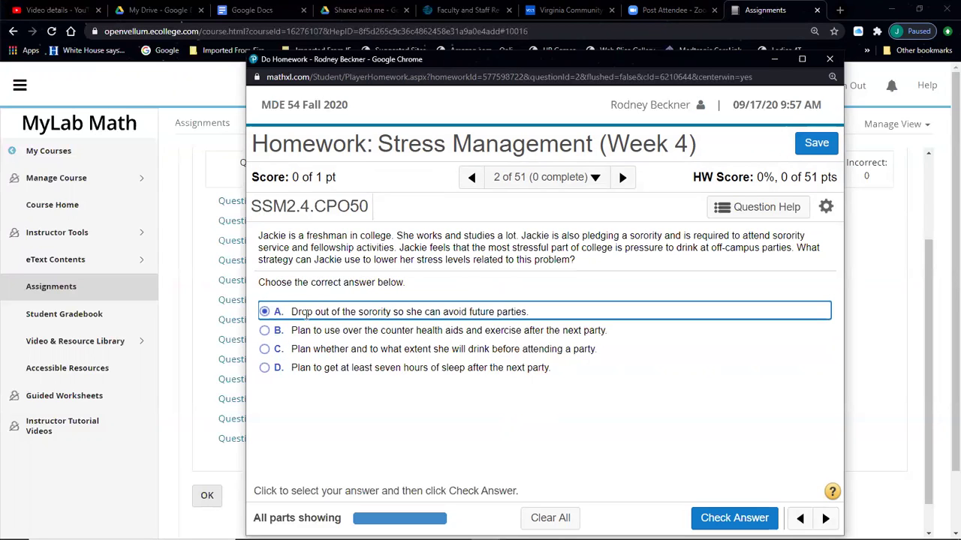
- Submit option C, planning whether and how much to drink before a party, for question 2 and continue to question 3
{"action": "left_click", "coordinate": [265, 350]}
{"action": "left_click", "coordinate": [719, 517]}
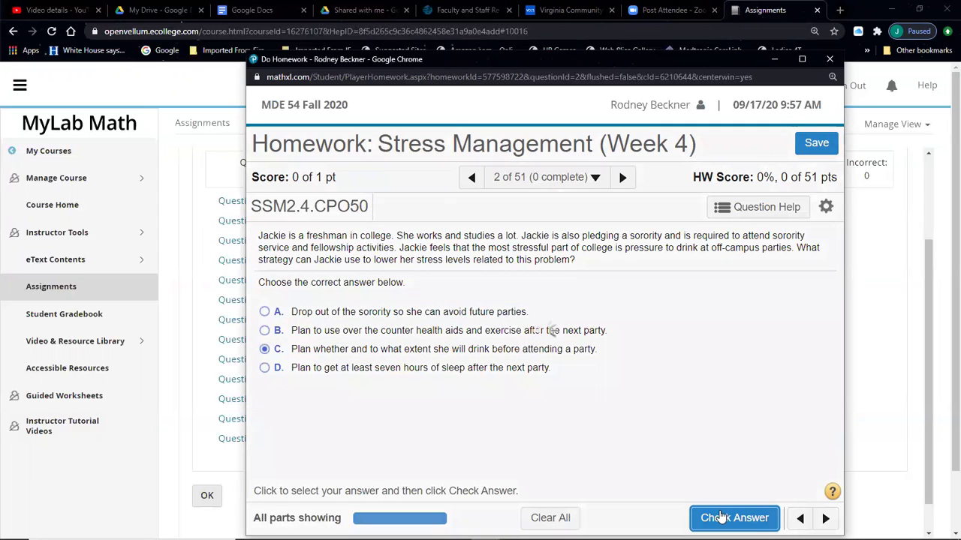
{"action": "left_click_drag", "start_coordinate": [550, 311], "coordinate": [595, 231]}
{"action": "left_click", "coordinate": [627, 316]}
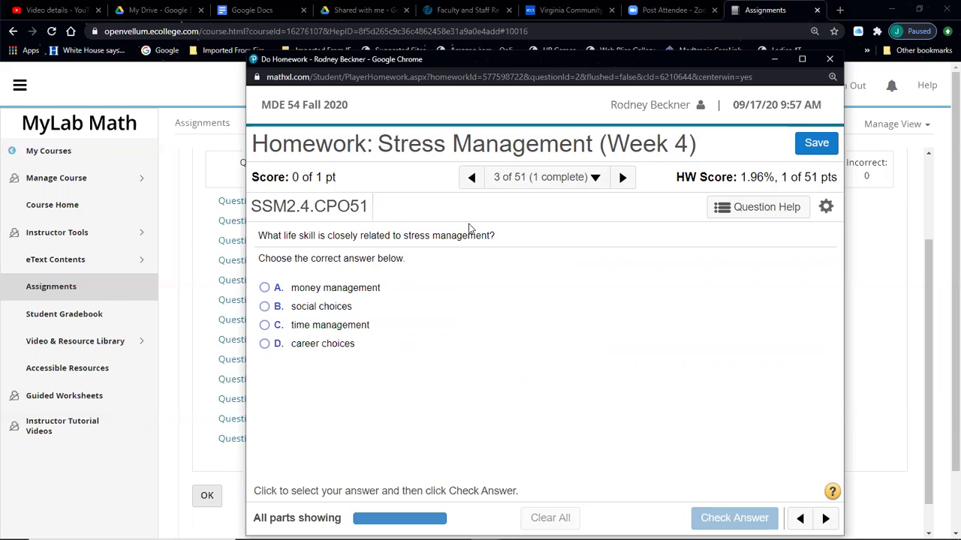
- Try option D, career choices, as the answer to question 3, check it and dismiss the feedback
{"action": "left_click", "coordinate": [265, 289]}
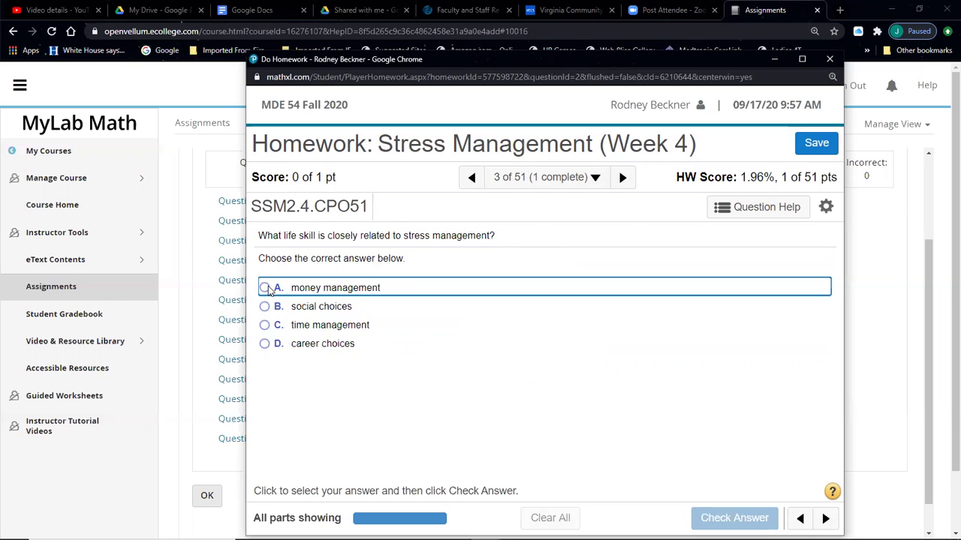
{"action": "left_click", "coordinate": [265, 326]}
{"action": "left_click", "coordinate": [265, 288]}
{"action": "left_click", "coordinate": [265, 325]}
{"action": "left_click", "coordinate": [265, 288]}
{"action": "left_click", "coordinate": [265, 325]}
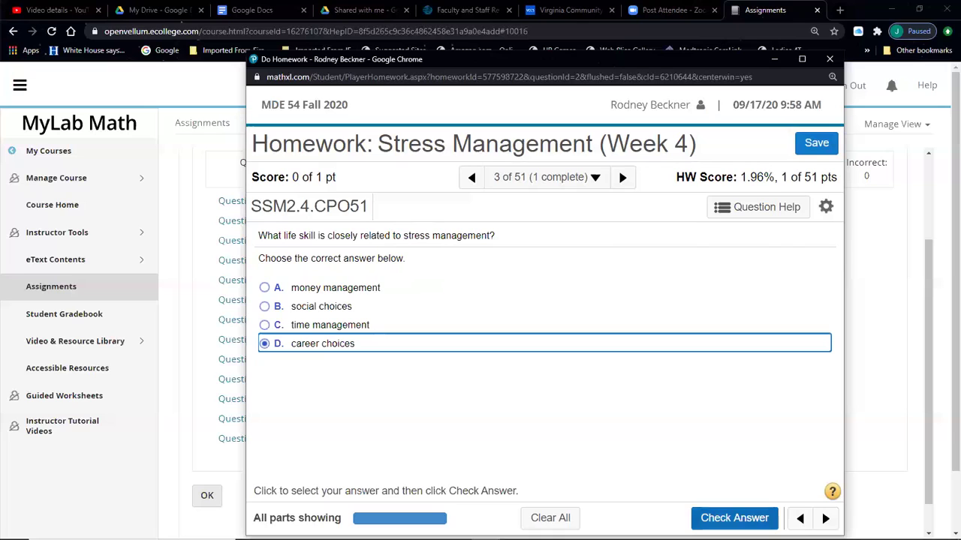
{"action": "left_click", "coordinate": [734, 518]}
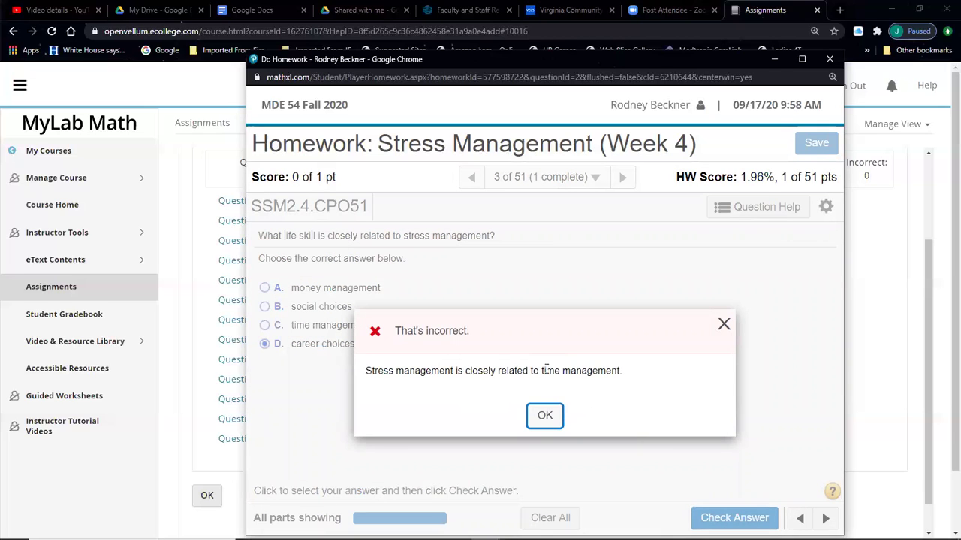
{"action": "left_click", "coordinate": [550, 417]}
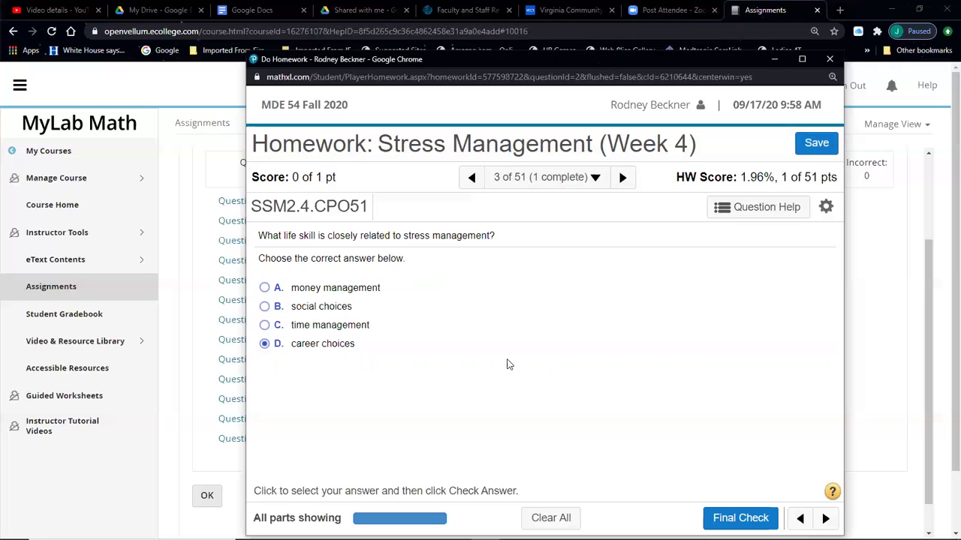
- Submit option C, time management, as the final answer to question 3 and continue to question 4
{"action": "left_click", "coordinate": [265, 288]}
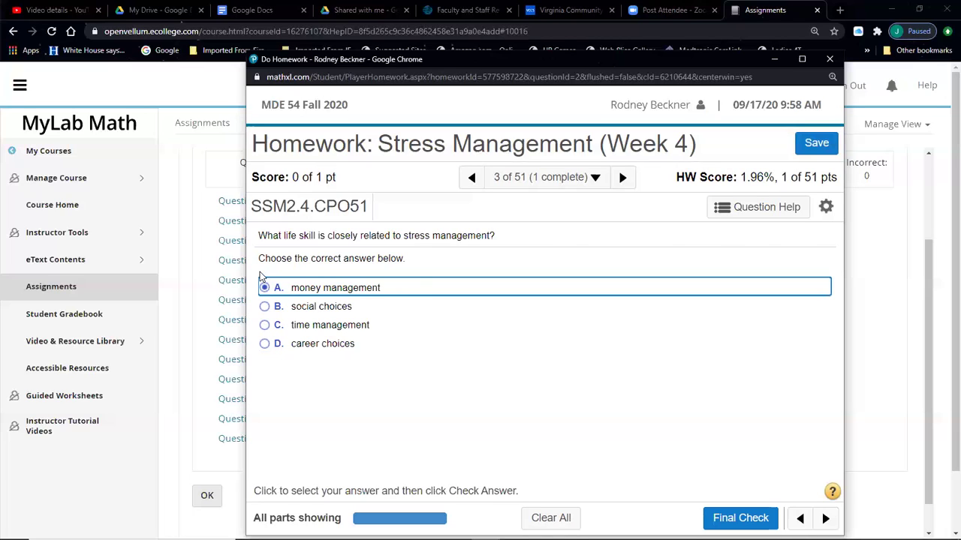
{"action": "left_click", "coordinate": [265, 325]}
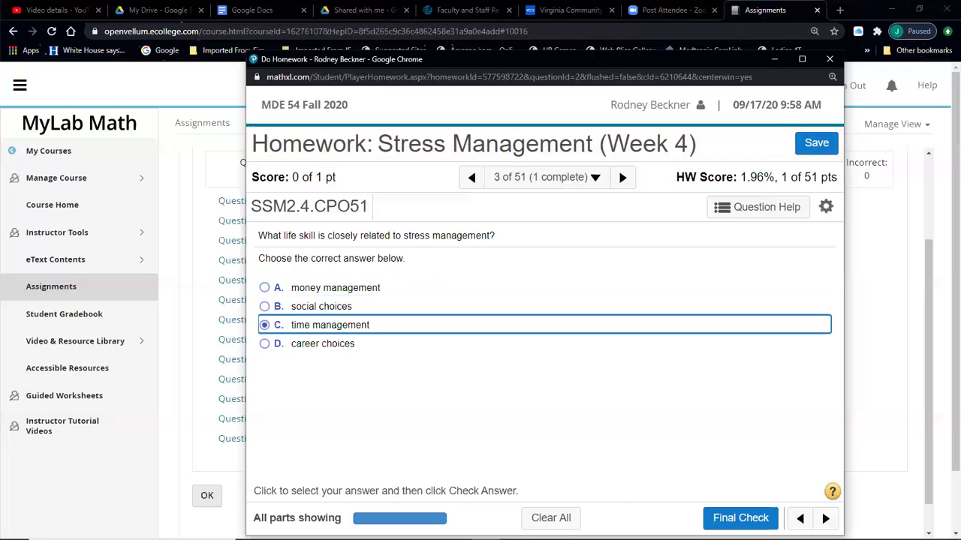
{"action": "right_click", "coordinate": [696, 454]}
{"action": "left_click", "coordinate": [633, 421]}
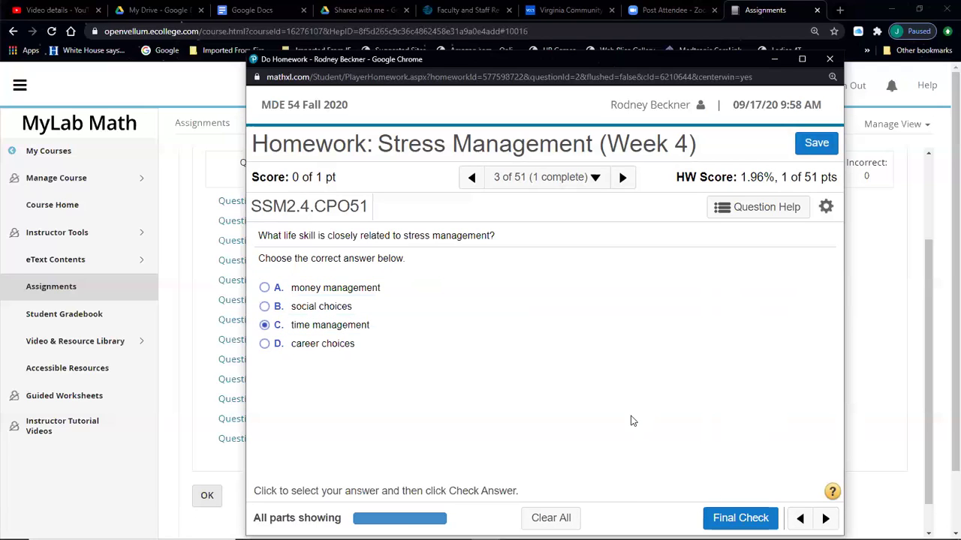
{"action": "left_click", "coordinate": [717, 518]}
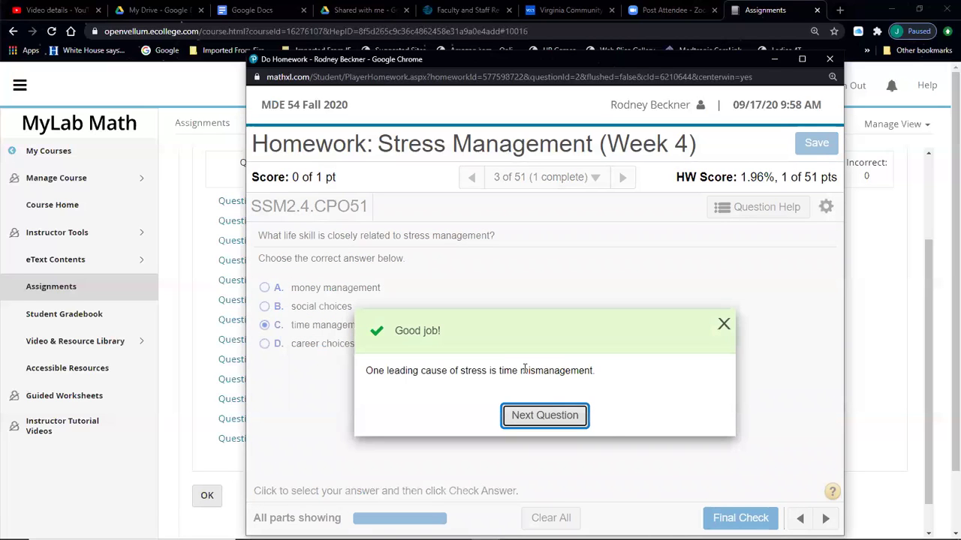
{"action": "left_click_drag", "start_coordinate": [572, 322], "coordinate": [651, 283]}
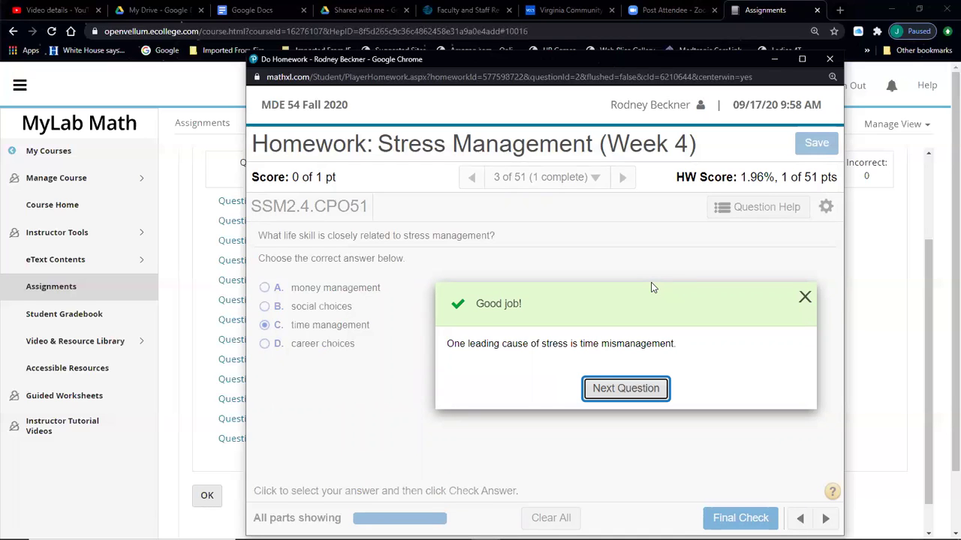
{"action": "left_click", "coordinate": [622, 390]}
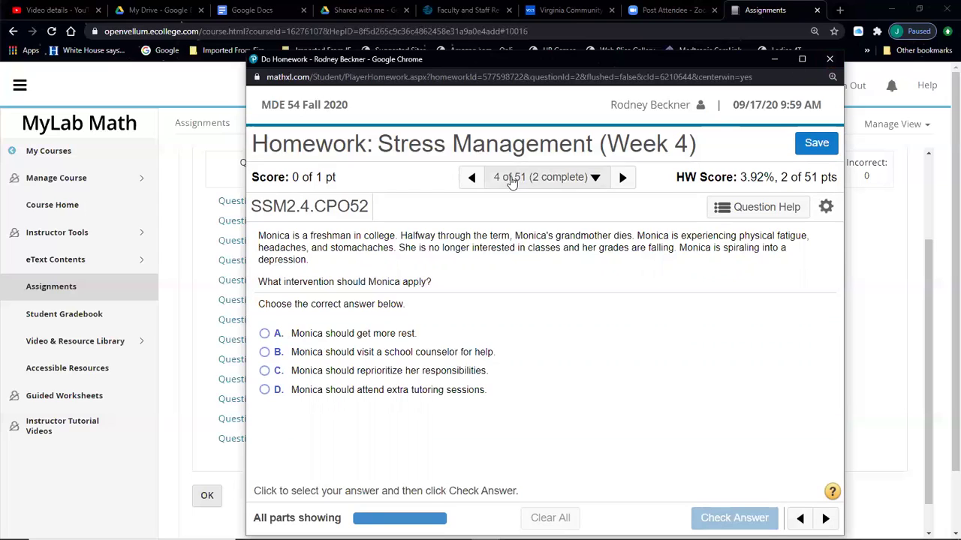
- Close the Stress Management homework player, leaving question 4 unanswered
{"action": "left_click", "coordinate": [833, 62]}
{"action": "left_click", "coordinate": [606, 145]}
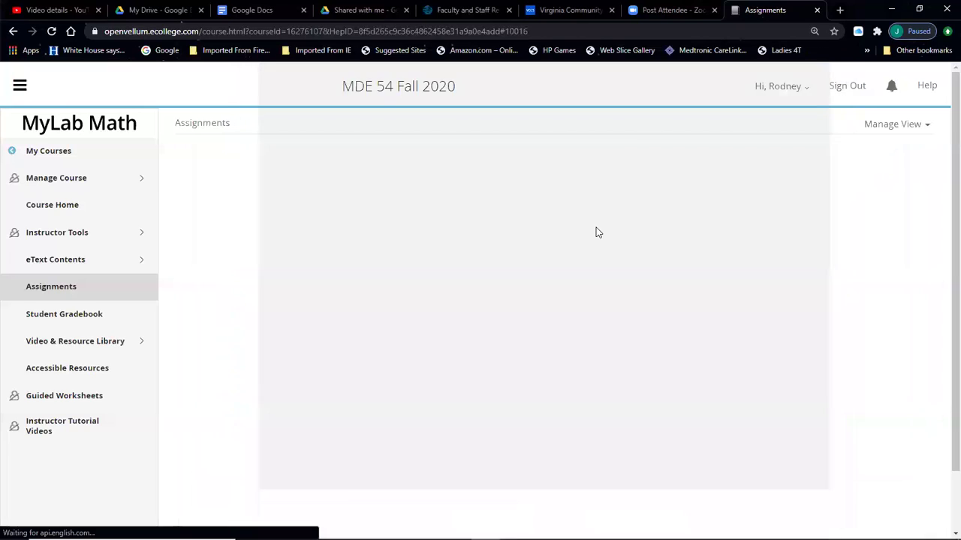